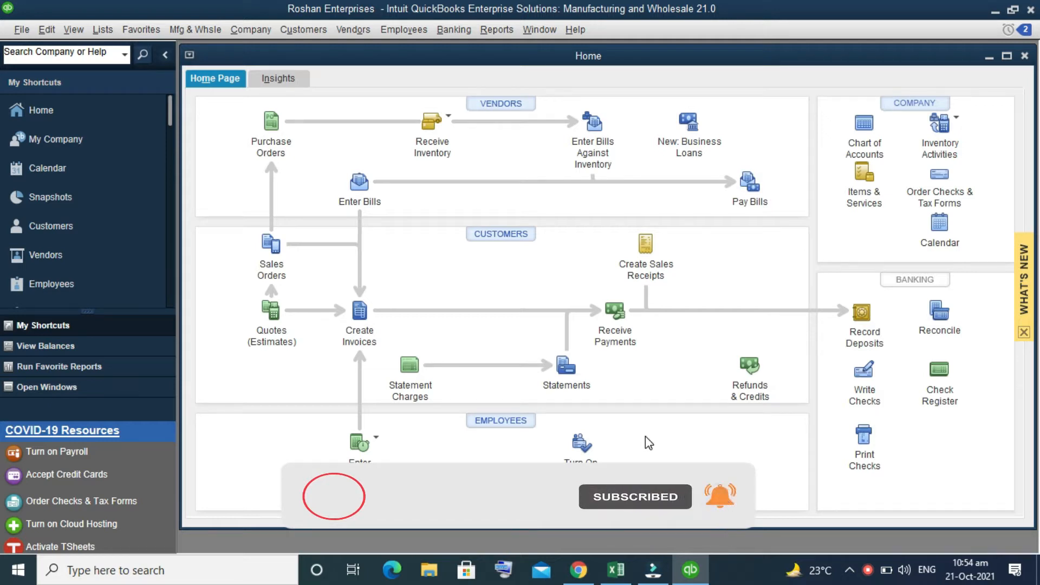
click(111, 33)
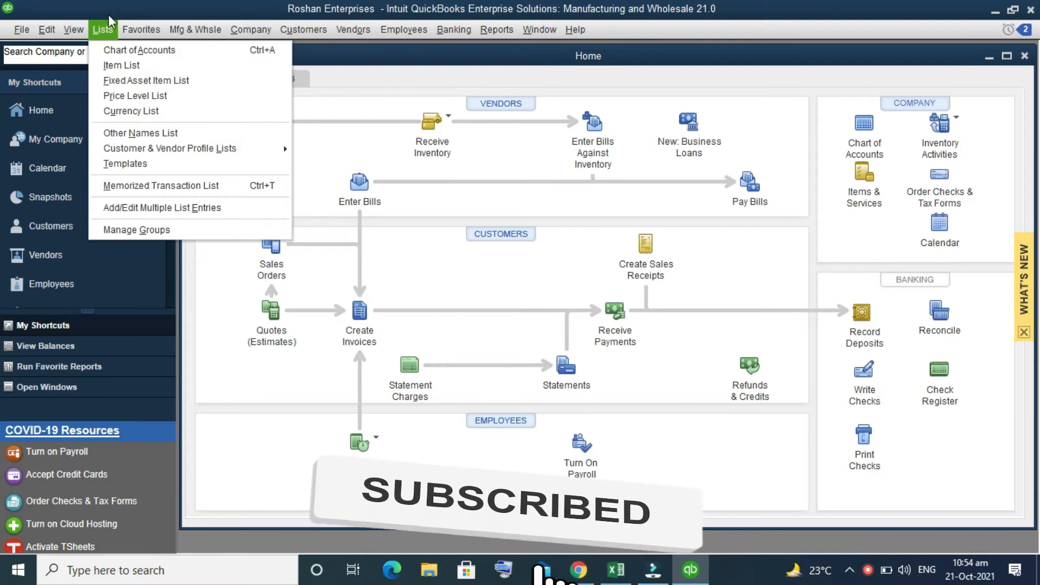
mouse_move(125, 48)
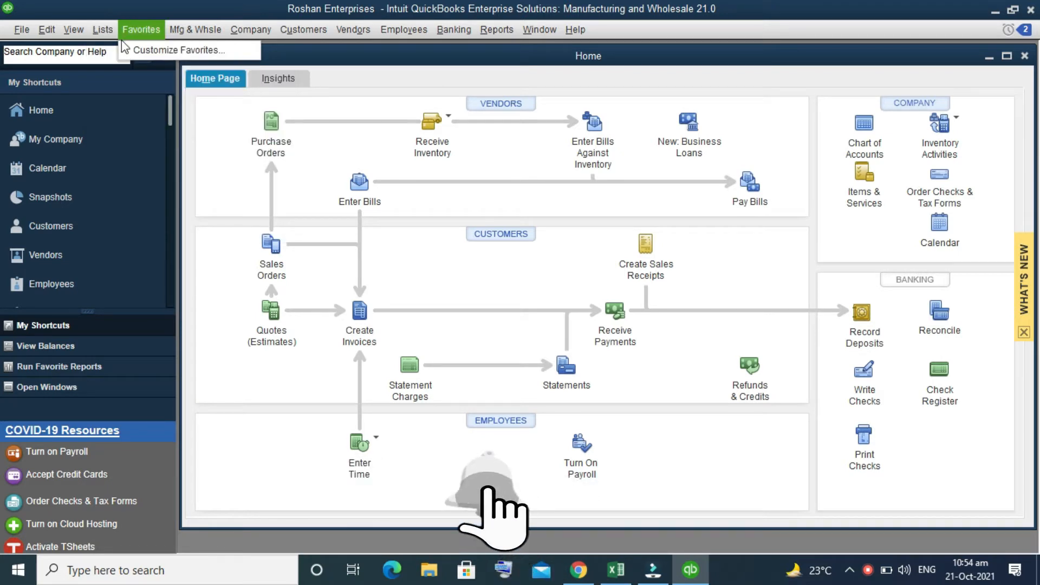
mouse_move(103, 30)
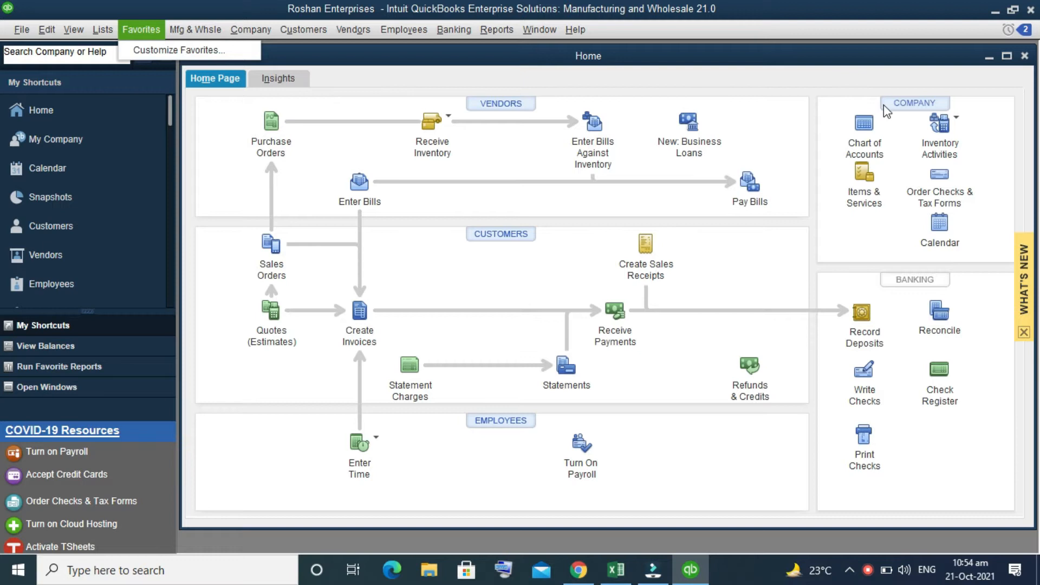
- Open the Chart of Accounts list and maximize its window
click(873, 136)
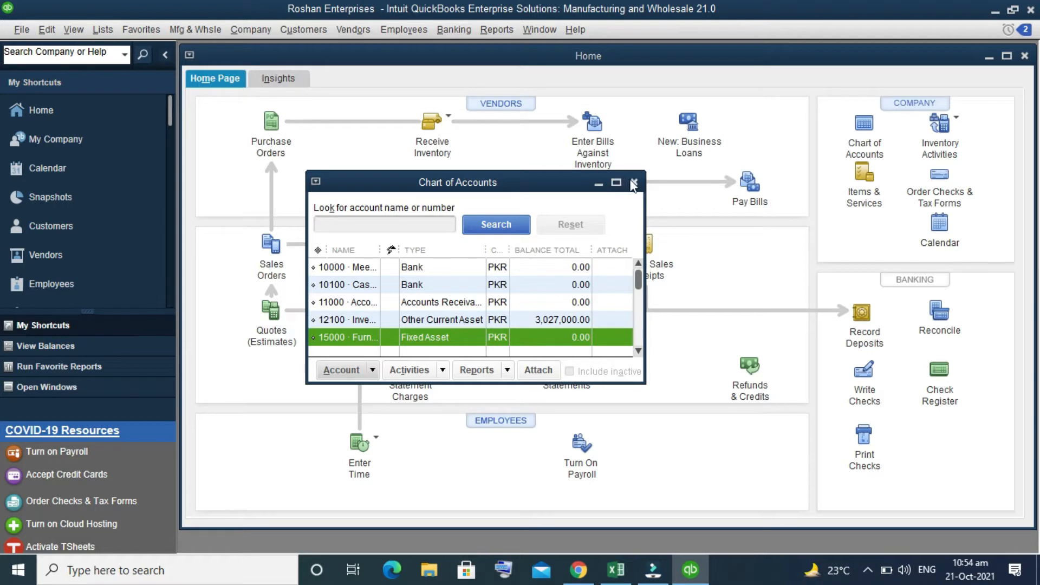
click(634, 182)
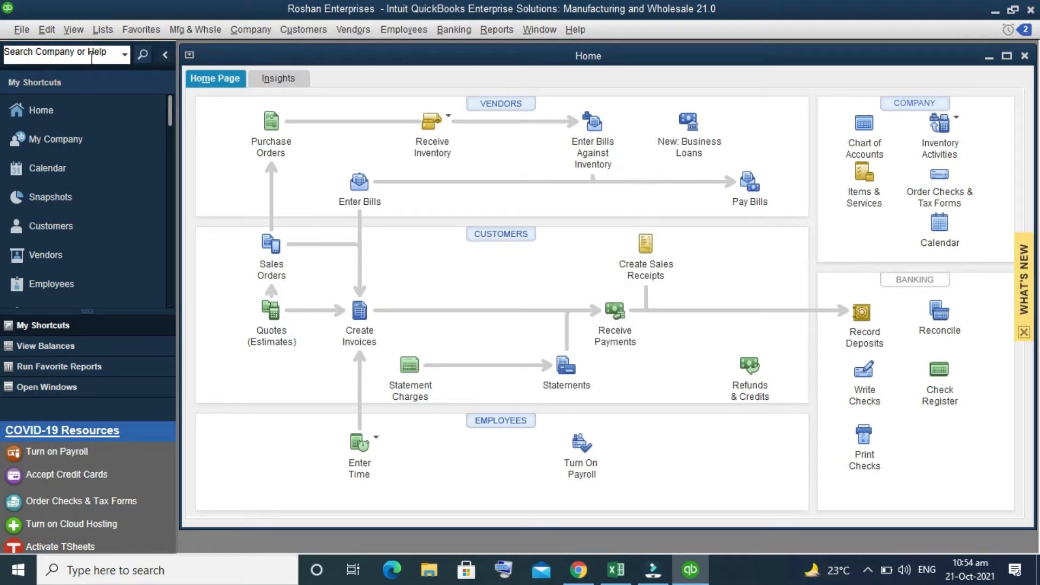
click(103, 36)
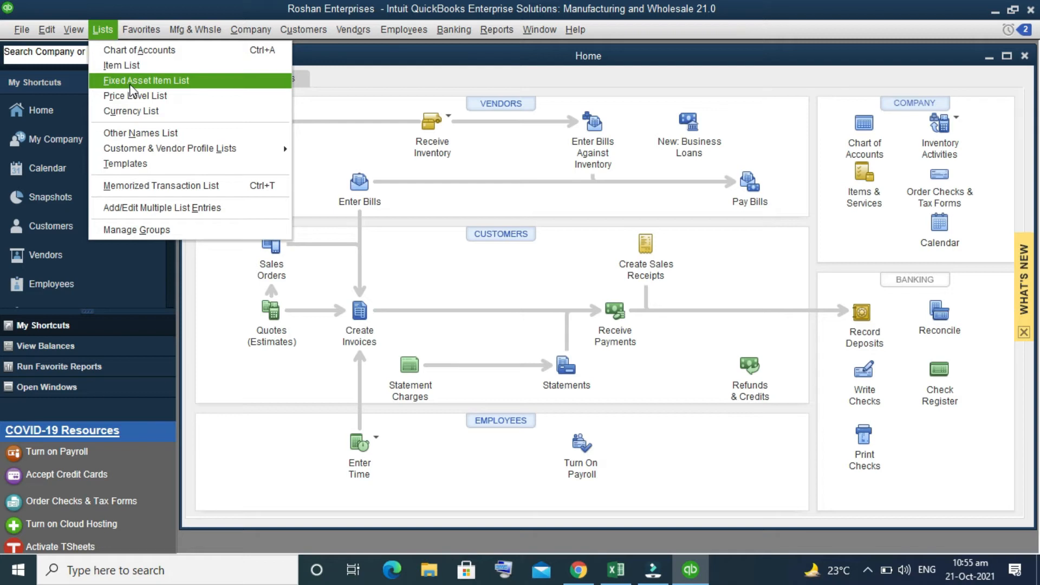
click(150, 53)
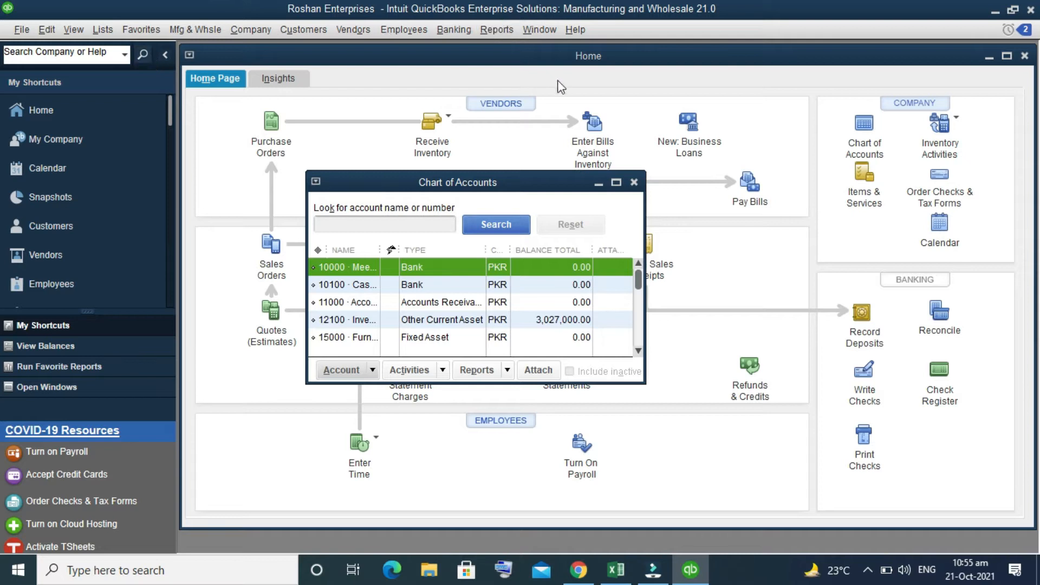
click(616, 183)
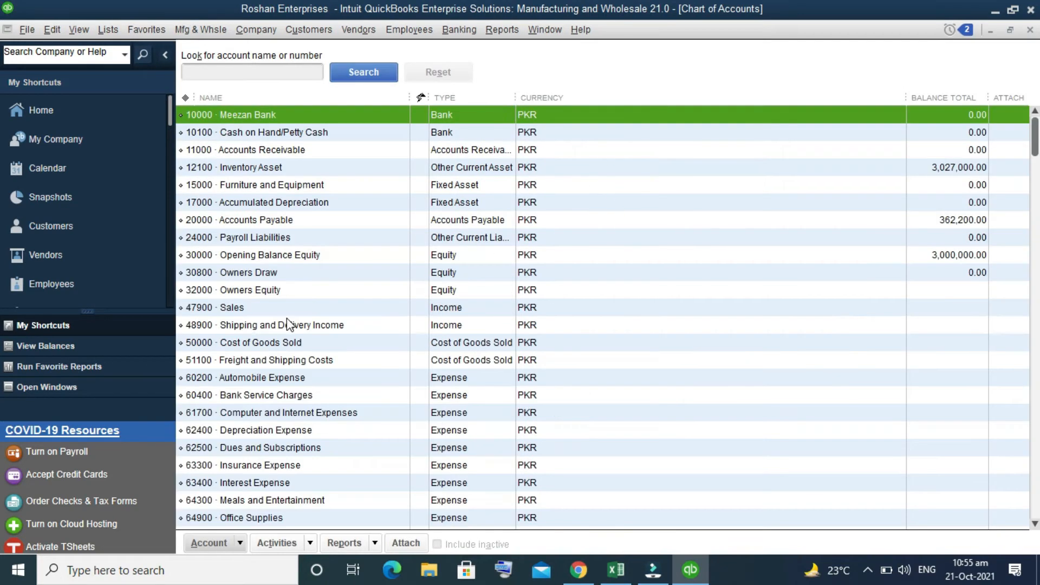
- Start a new account of type Bank from the Chart of Accounts
scroll(269, 225, down, 3)
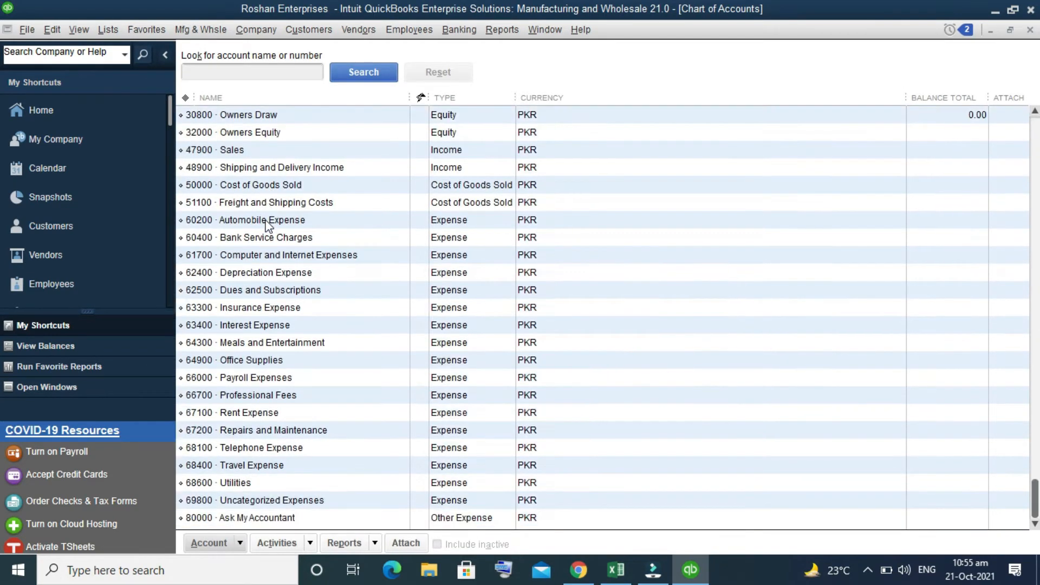
scroll(265, 225, up, 3)
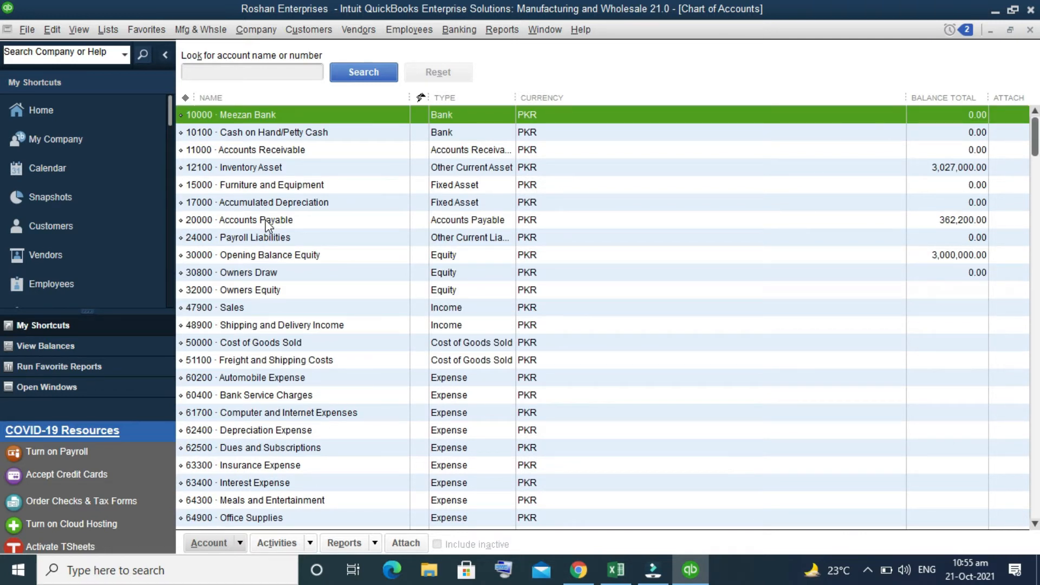
scroll(253, 252, down, 3)
scroll(253, 247, up, 3)
right_click(256, 152)
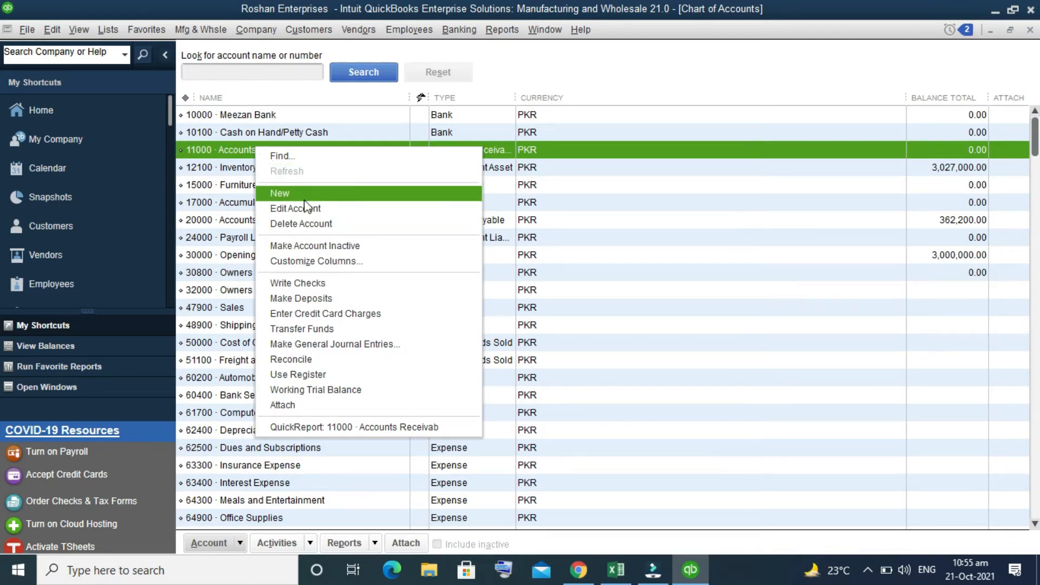
click(240, 543)
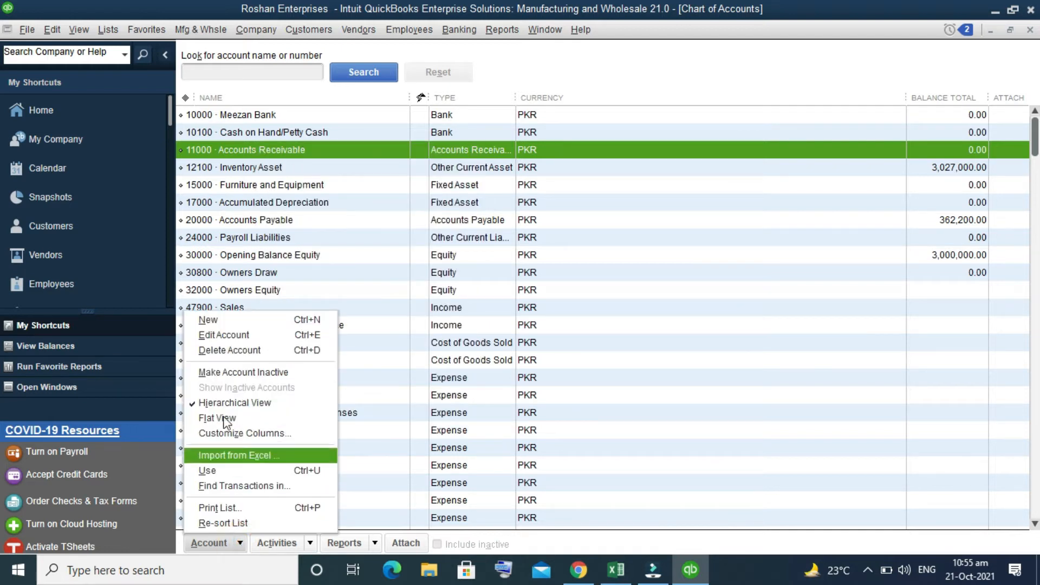
click(248, 321)
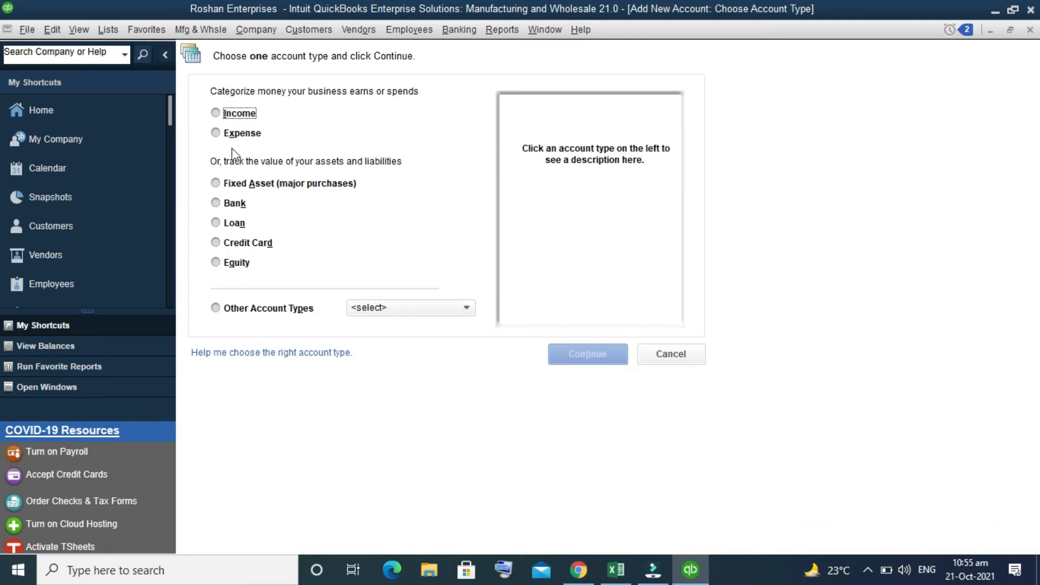
click(216, 203)
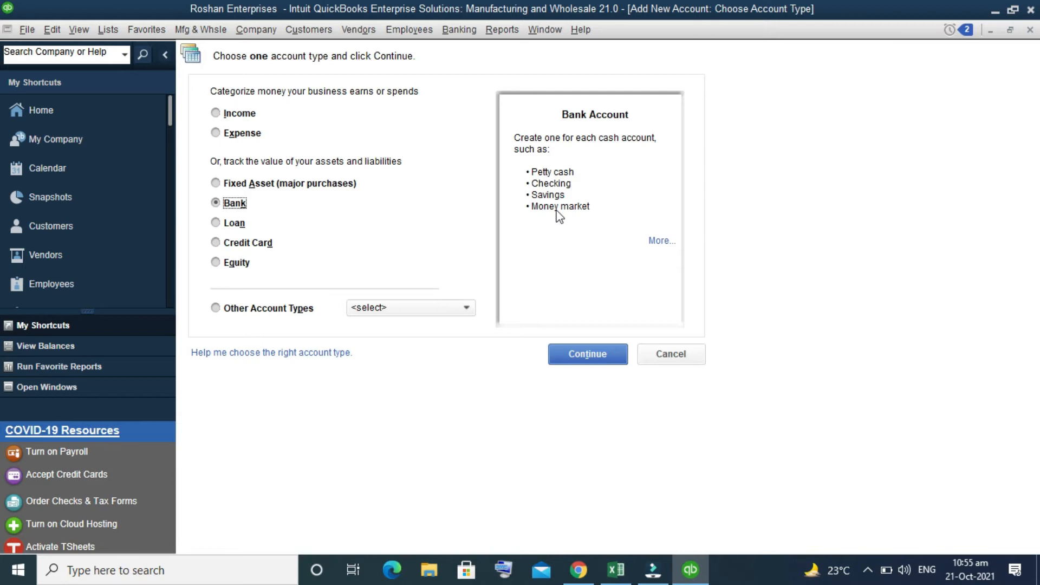
click(580, 362)
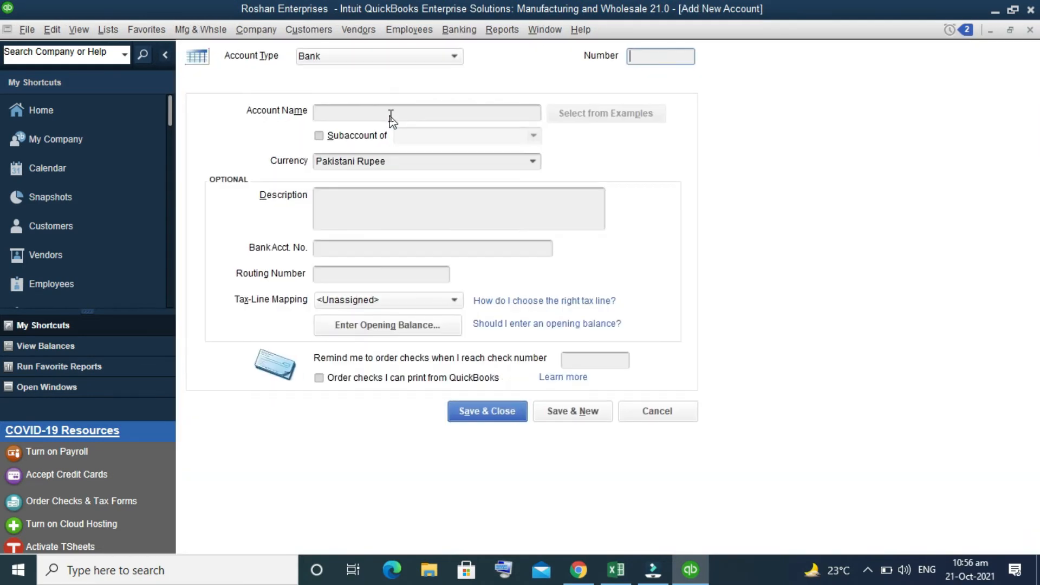
- Enter account number 87001 and the account name United Bank Pvt. Ltd
click(390, 114)
click(650, 62)
text(87001)
click(460, 117)
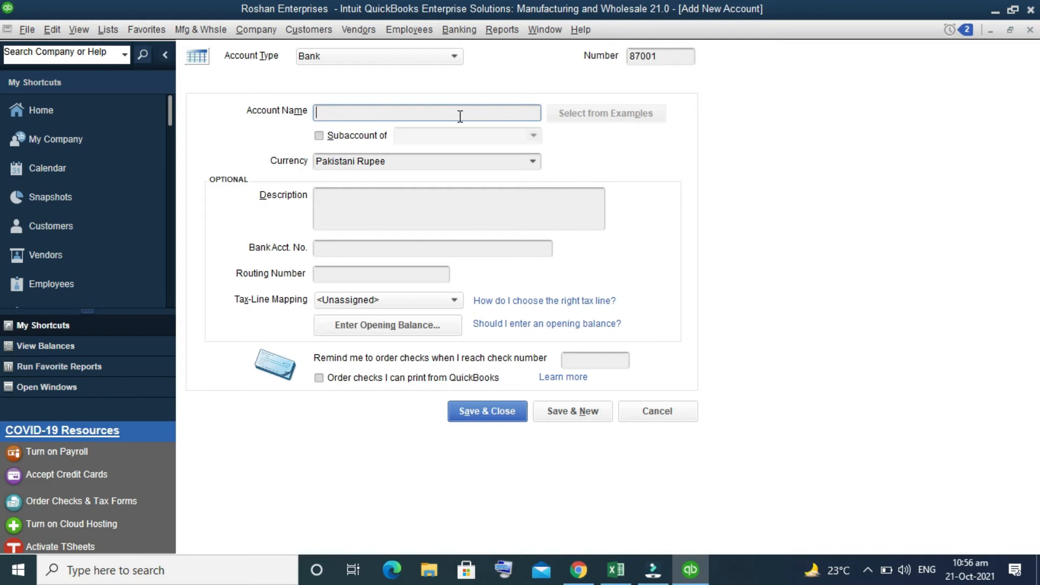
text(United Bank Pvt. Ltd.)
- Tick Subaccount of and try searching the parent list for a bank account
click(319, 137)
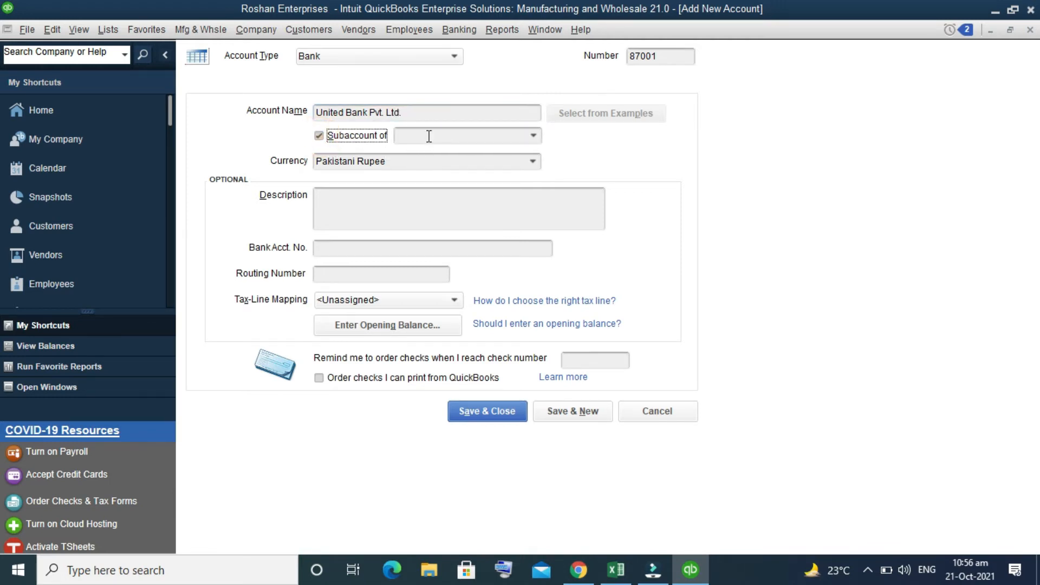
click(428, 136)
text(ba)
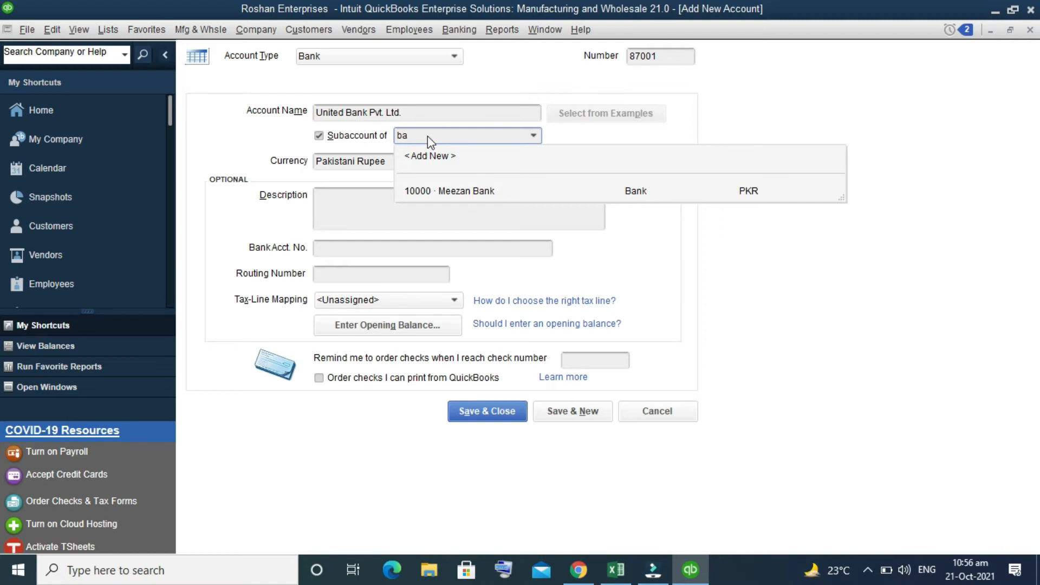
click(428, 136)
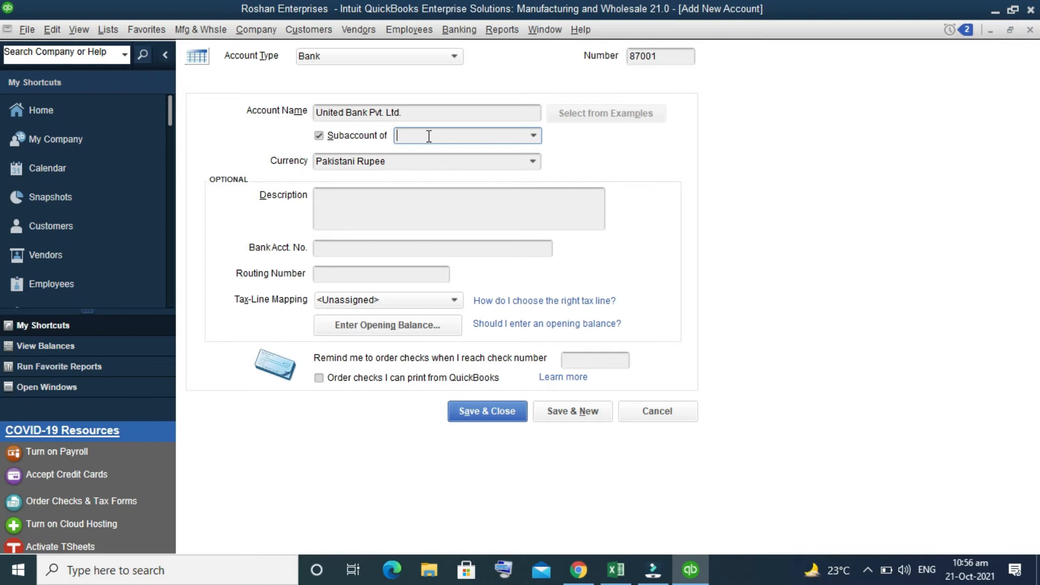
- Enter the description Canal view Housing Socity Branch Grw
click(349, 212)
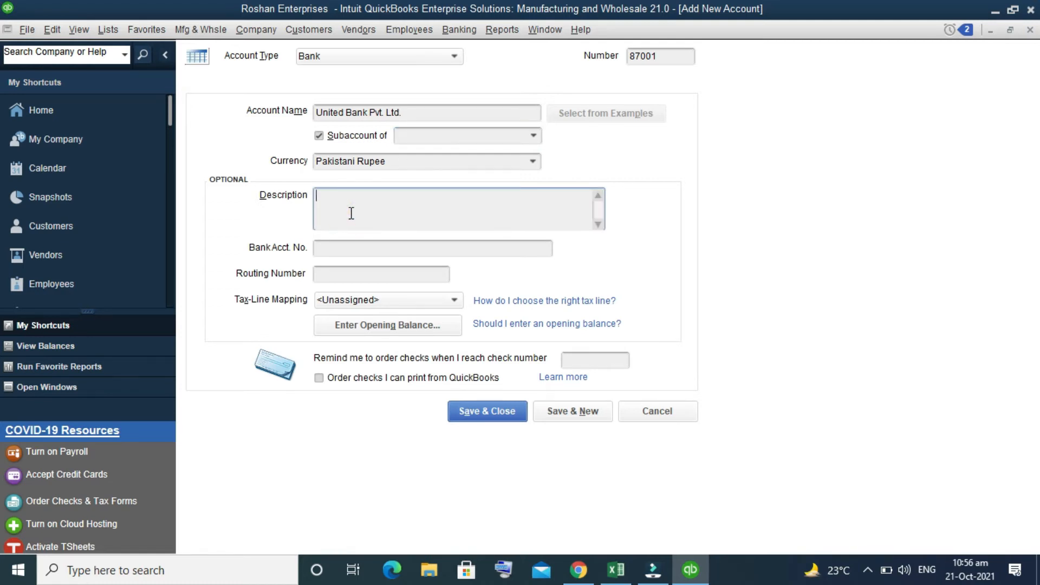
text(CananM)
key(BackSpace)
key(BackSpace)
key(BackSpace)
key(BackSpace)
key(BackSpace)
key(BackSpace)
key(BackSpace)
text(BAn)
key(BackSpace)
key(BackSpace)
key(BackSpace)
text(Canal view Housng)
key(BackSpace)
key(BackSpace)
key(BackSpace)
text(ing Sco)
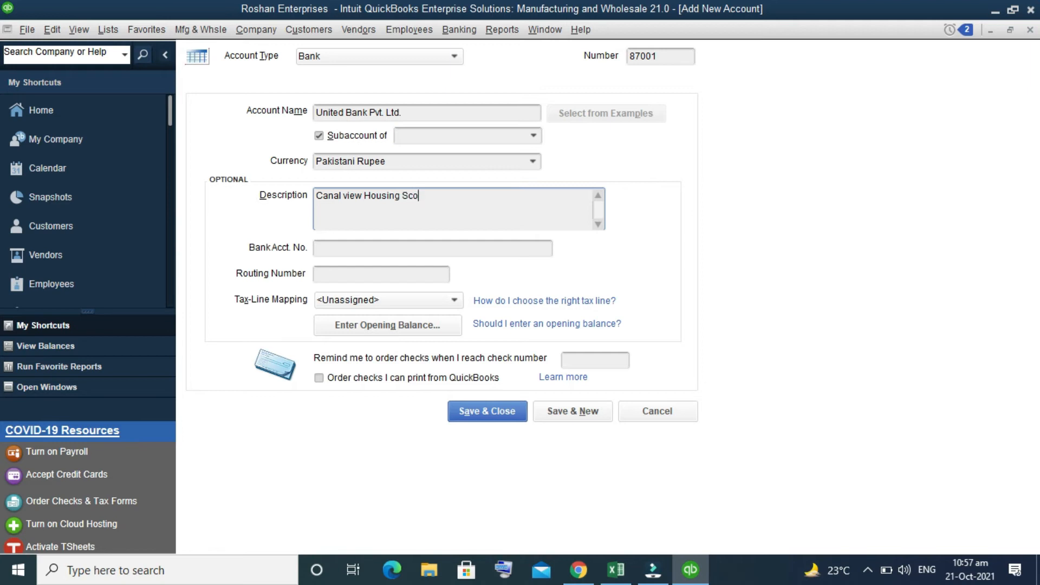
key(BackSpace)
key(BackSpace)
text(ocity )
text(Branch )
text(GRO)
key(BackSpace)
key(BackSpace)
text(rw)
- Fill in the bank account number field
click(337, 251)
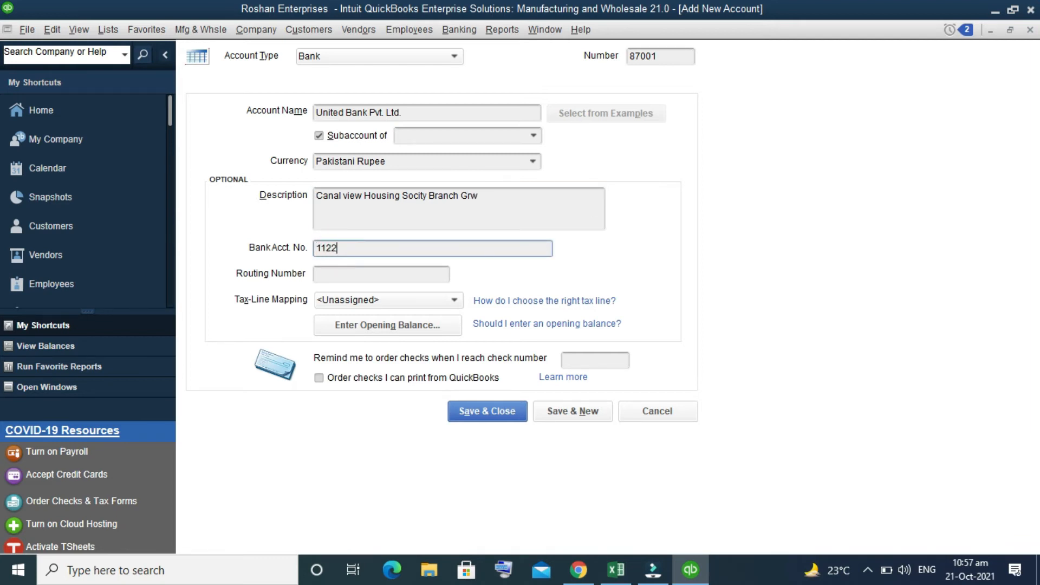
- Try to enter a routing number containing letters, then save and close the new bank account
click(357, 273)
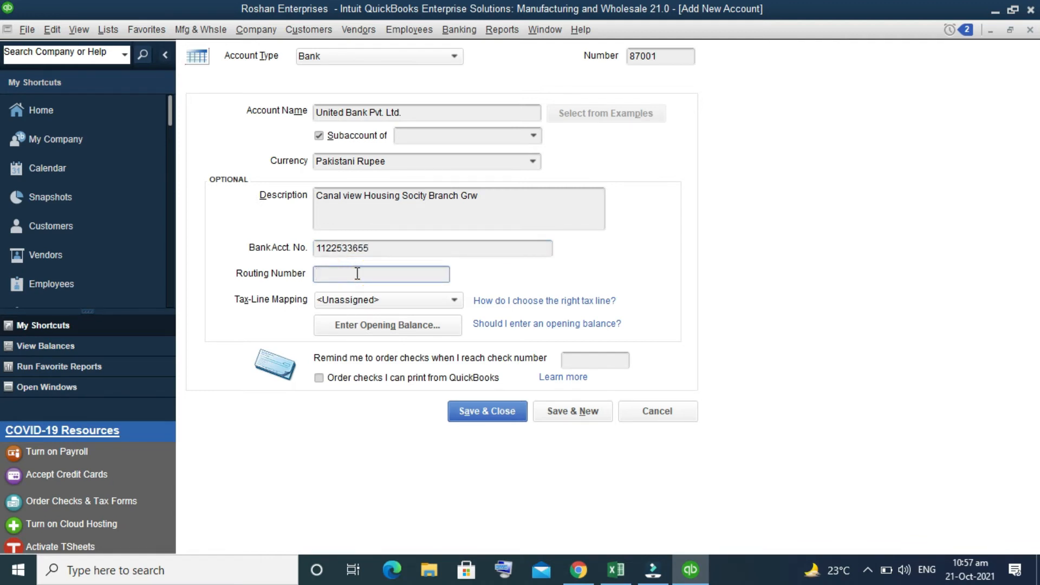
text(PN)
key(BackSpace)
key(BackSpace)
text(IBAN)
text(Khg)
key(BackSpace)
text(00)
click(566, 360)
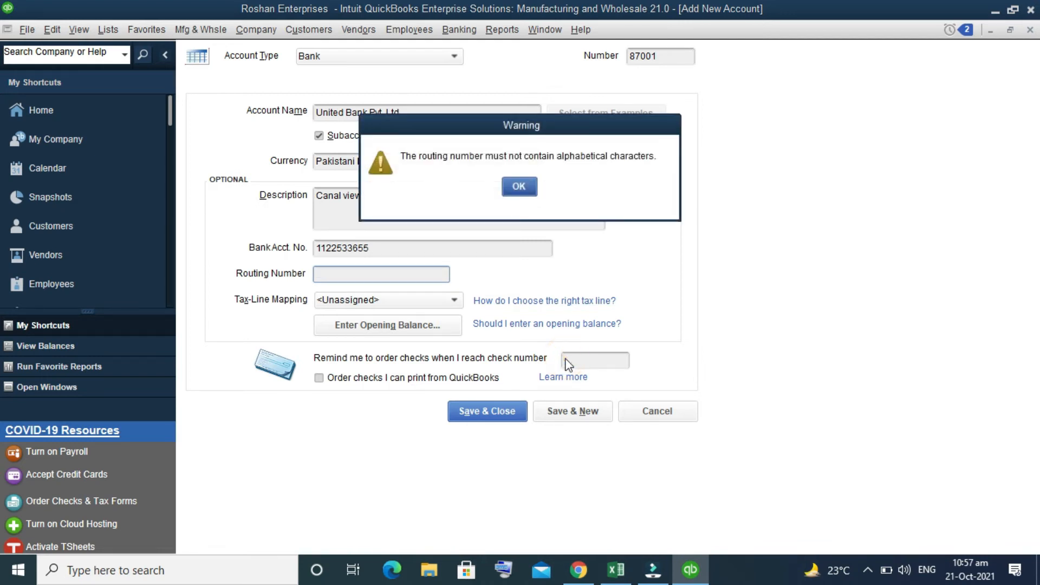
click(515, 190)
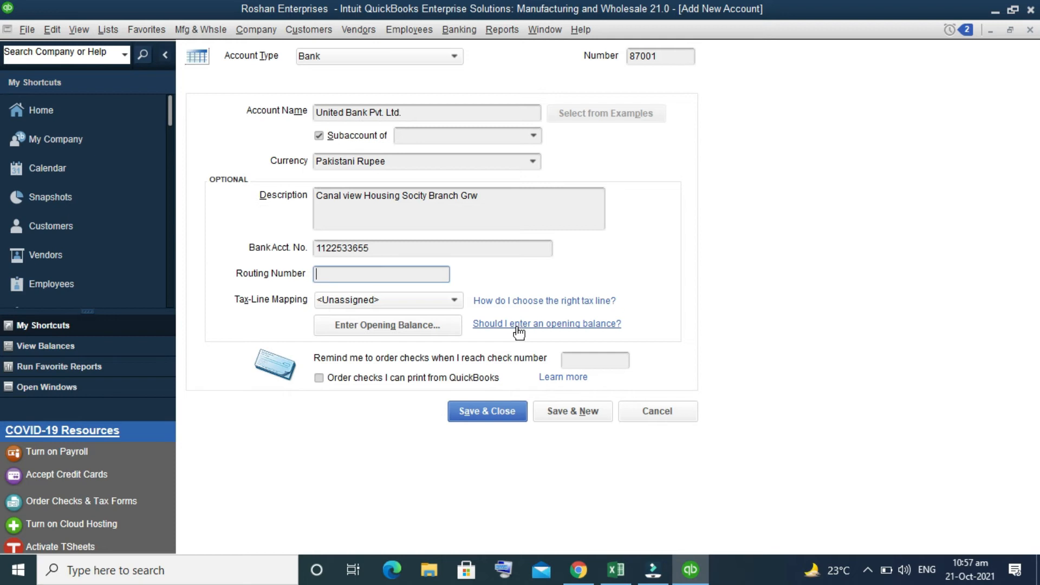
click(509, 413)
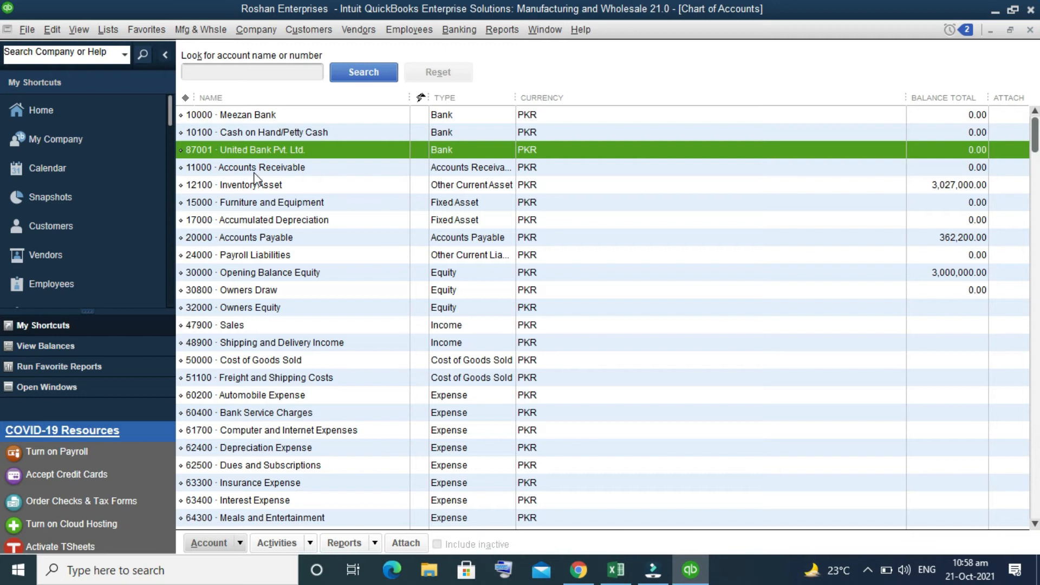
- Start a new account of type Expense from the Chart of Accounts
scroll(254, 173, down, 4)
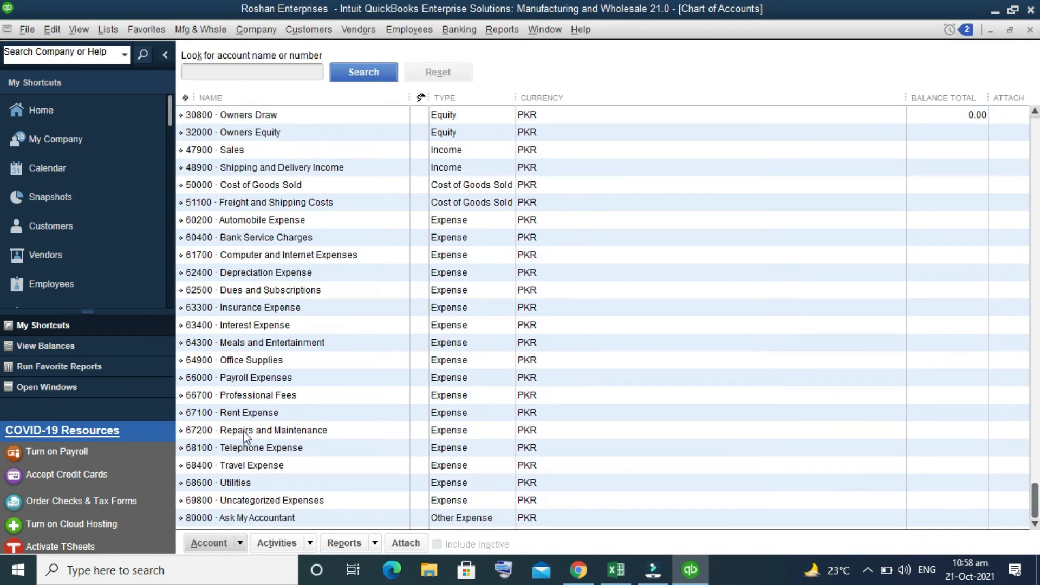
click(255, 415)
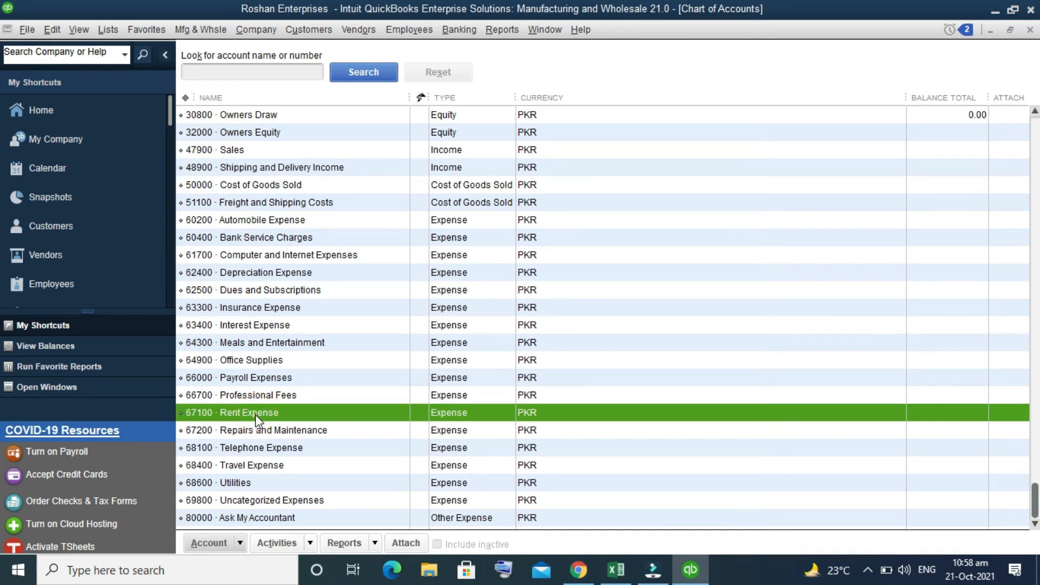
click(278, 395)
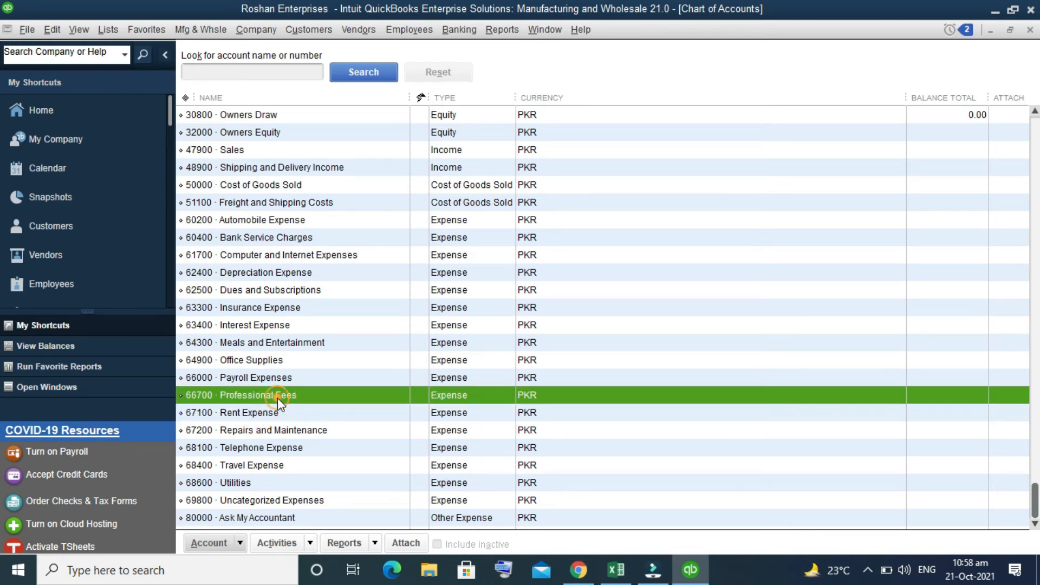
right_click(277, 399)
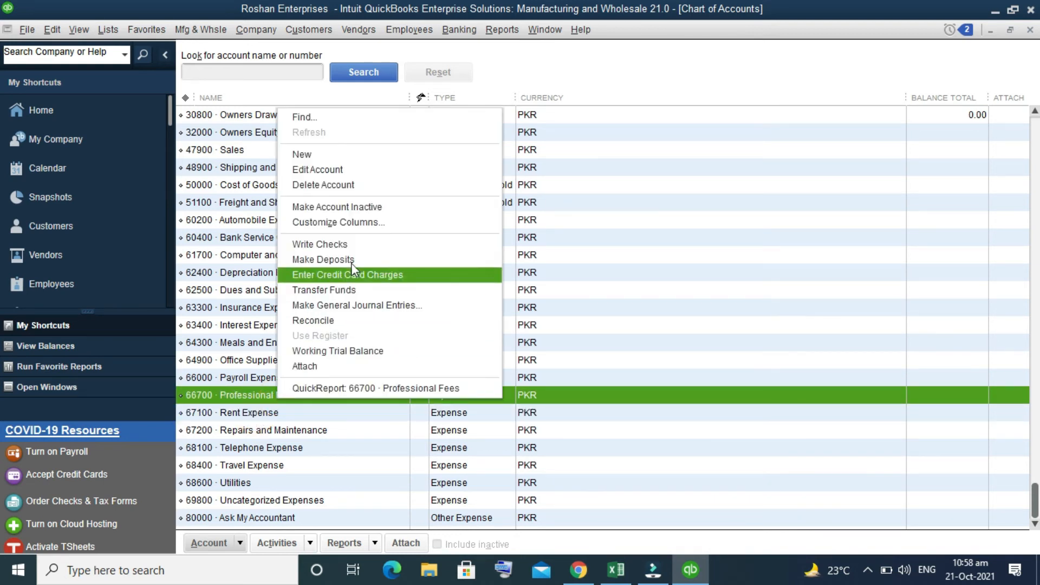
click(355, 155)
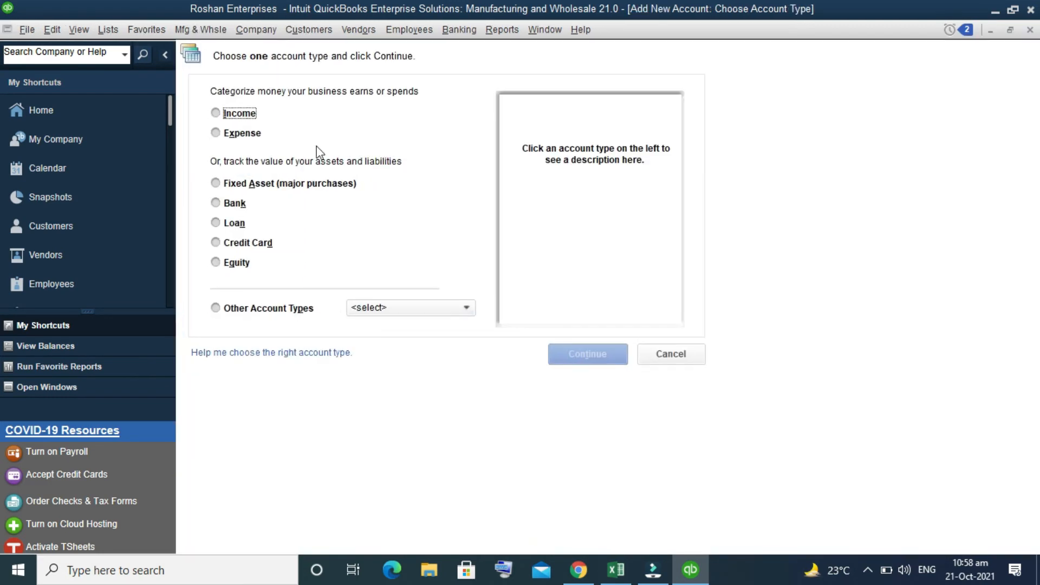
click(255, 136)
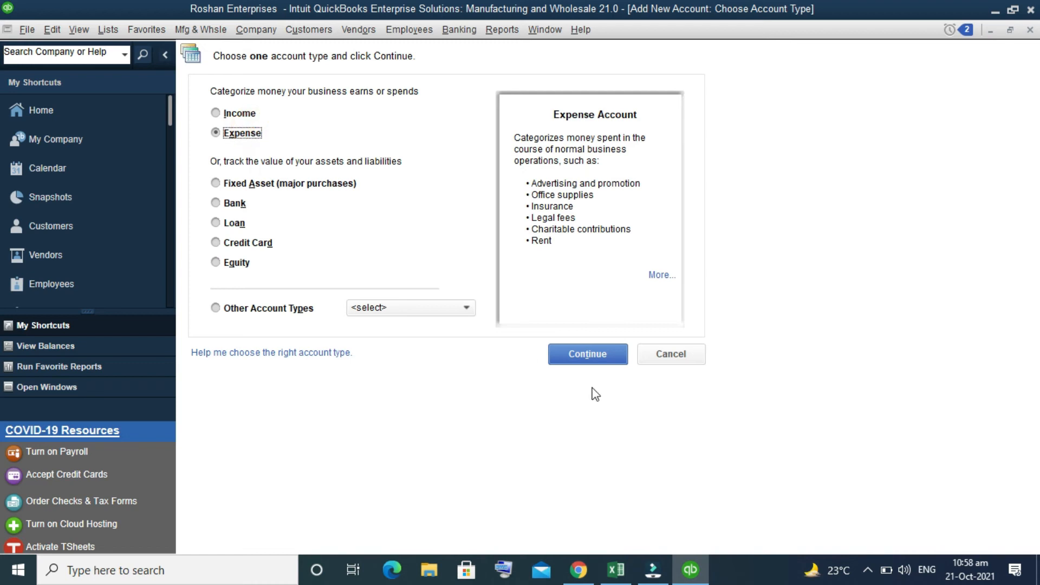
click(609, 360)
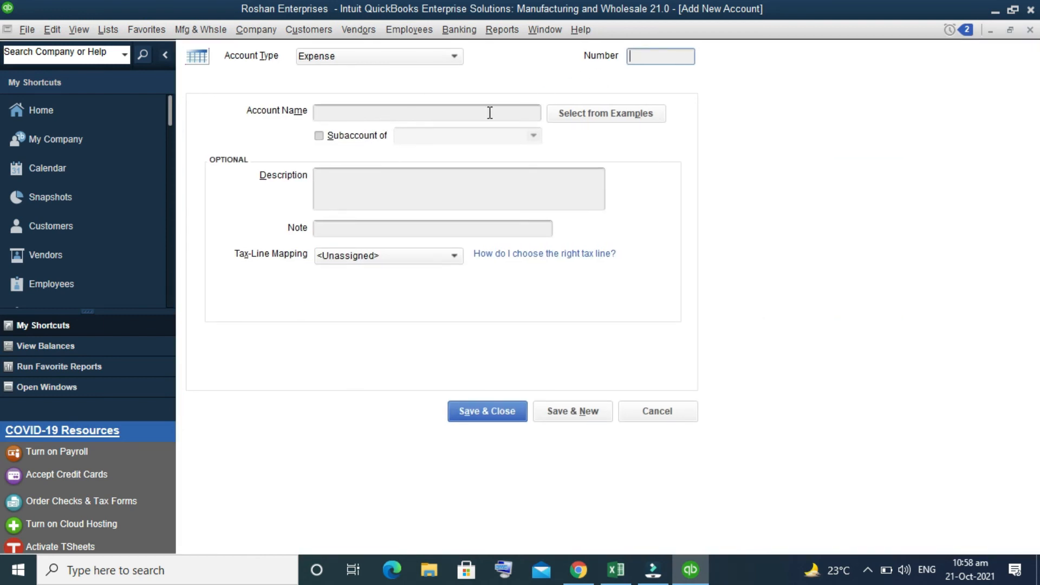
- Mark the new expense account as a subaccount and open the list of parent accounts without choosing one
click(345, 112)
click(319, 136)
click(428, 133)
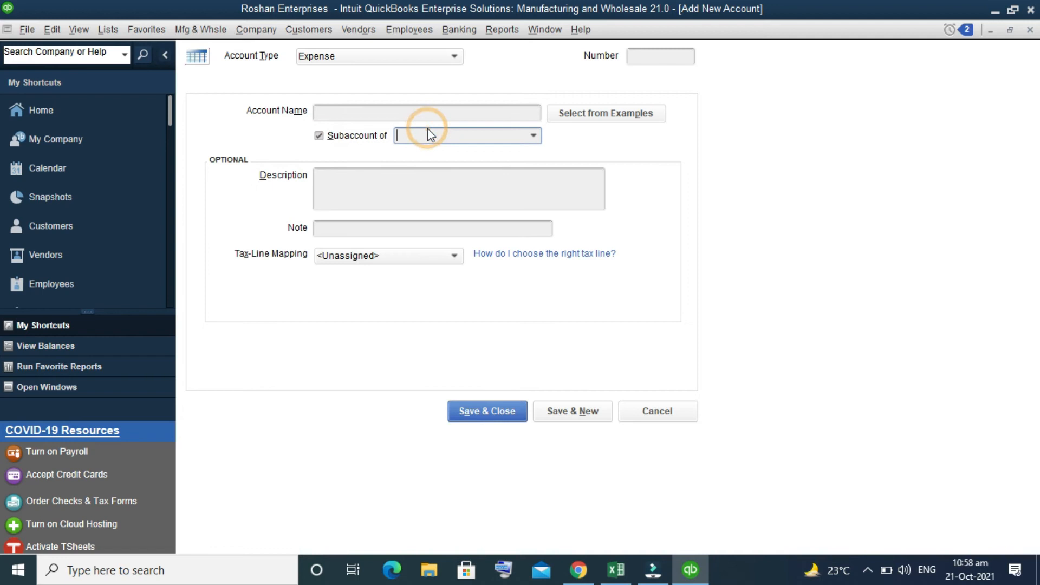
click(534, 135)
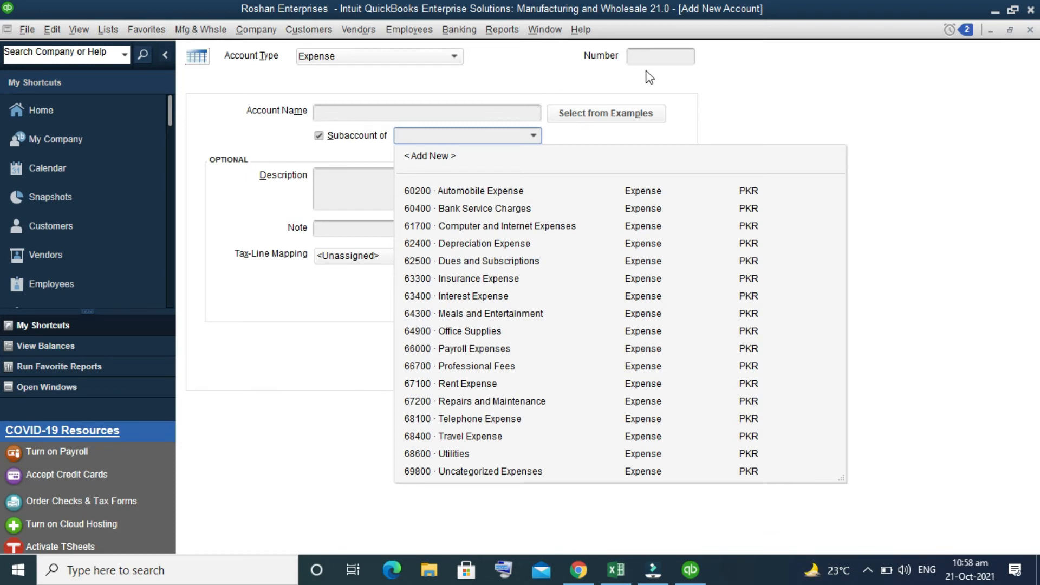
click(657, 56)
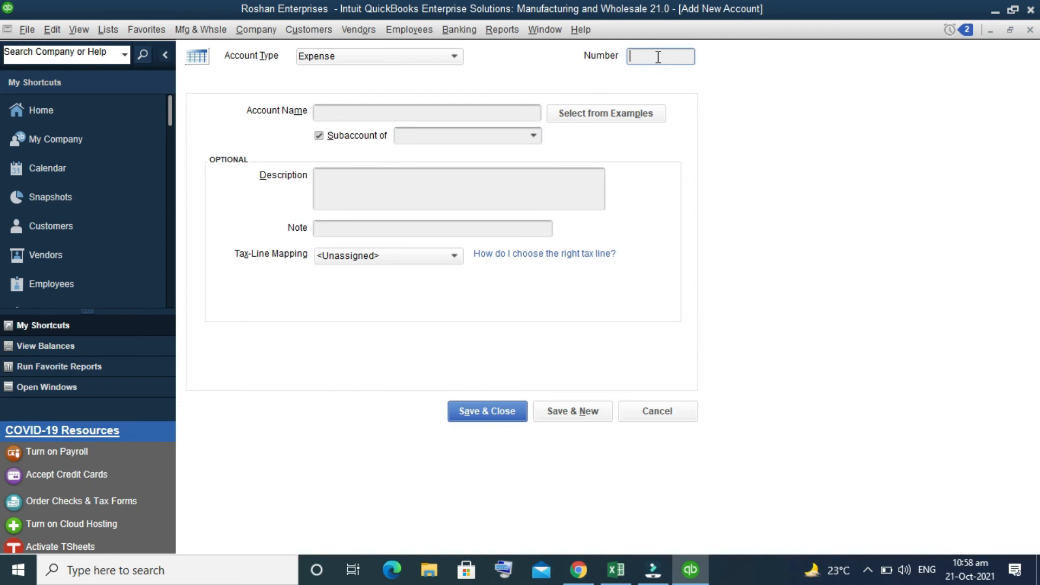
- Set the account number to 63901 and the account name to Entertainment Expense
text(63901)
click(432, 113)
text(E)
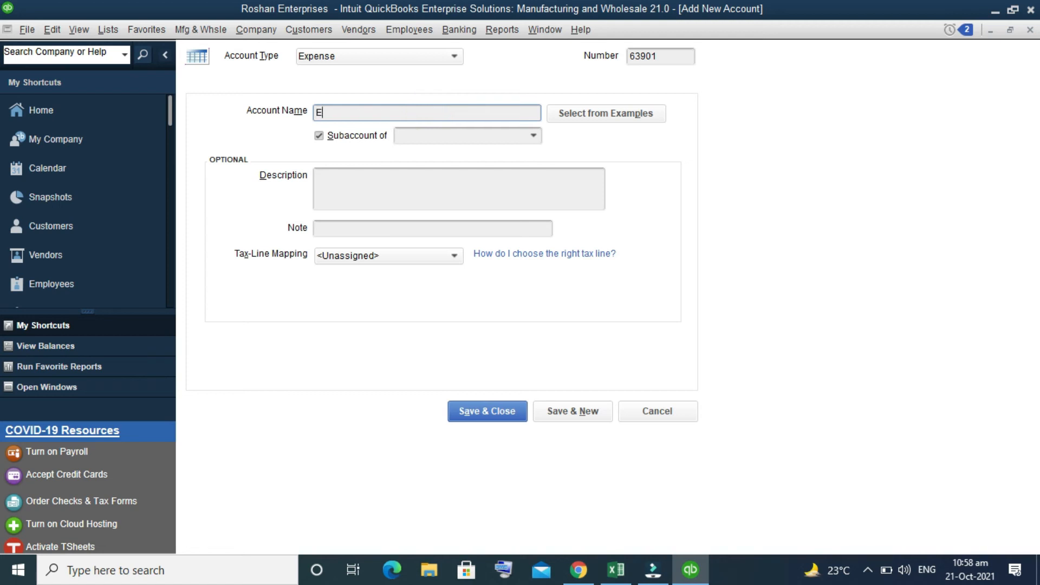
text(ntertain)
text(n)
text(ment Exp)
text(ense)
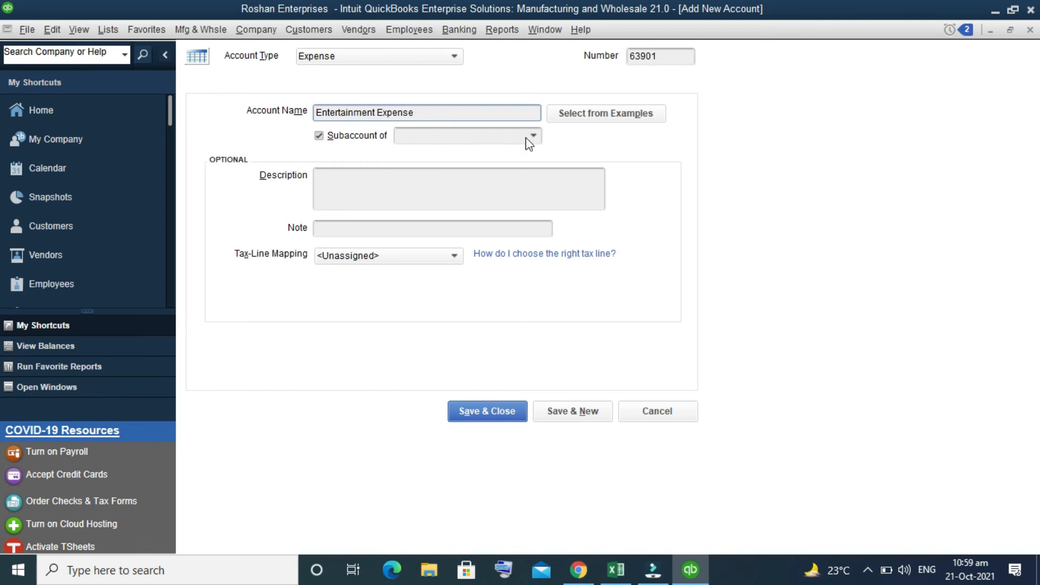
- Enter the description any entertainment like . tea, coffe , water and lunch for guest, then save and close the account
click(403, 193)
text(any entert)
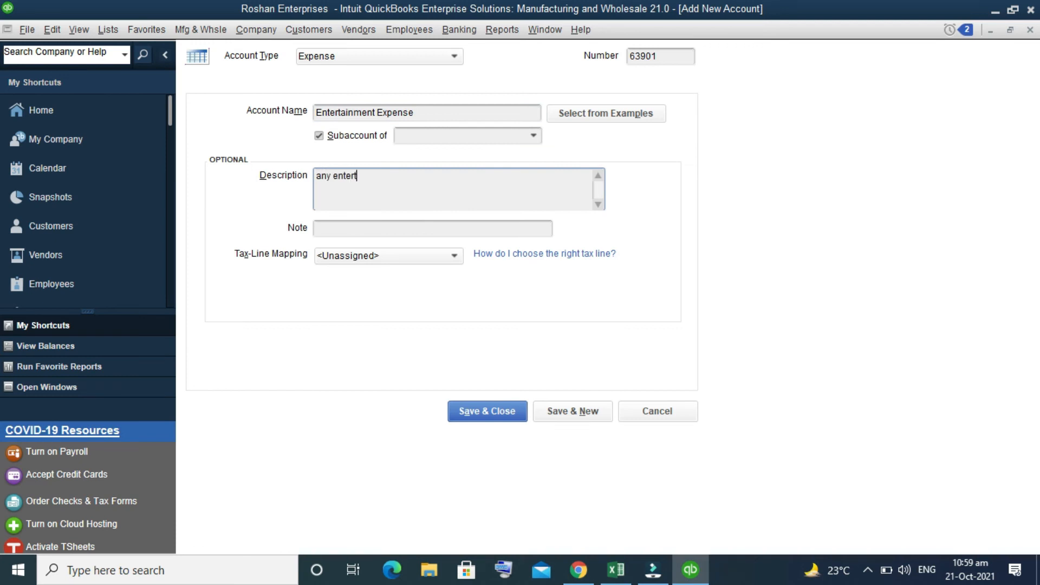
text(ainment like . tea, coffe , wate)
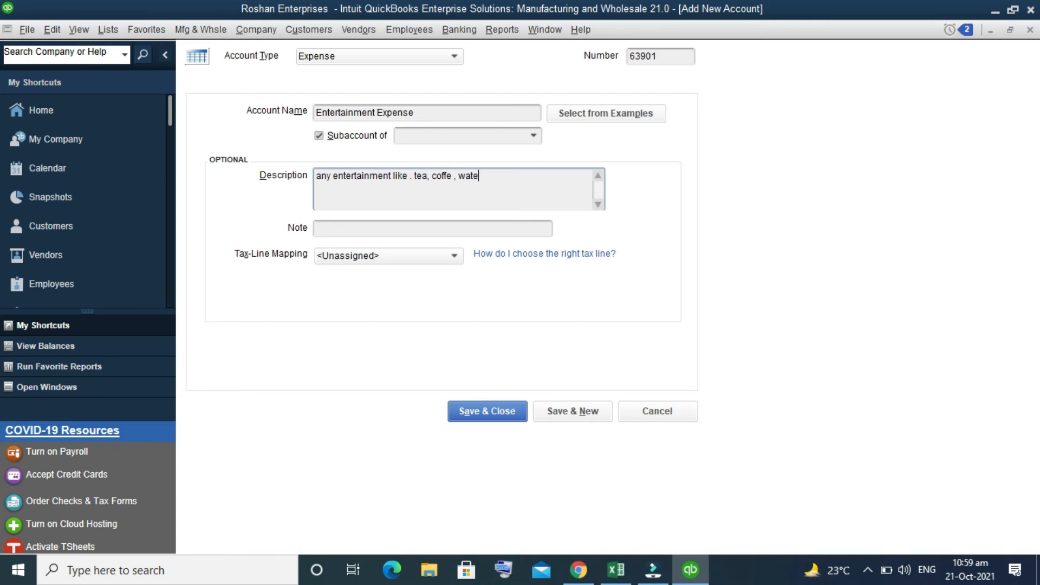
text(r and lunch for guest)
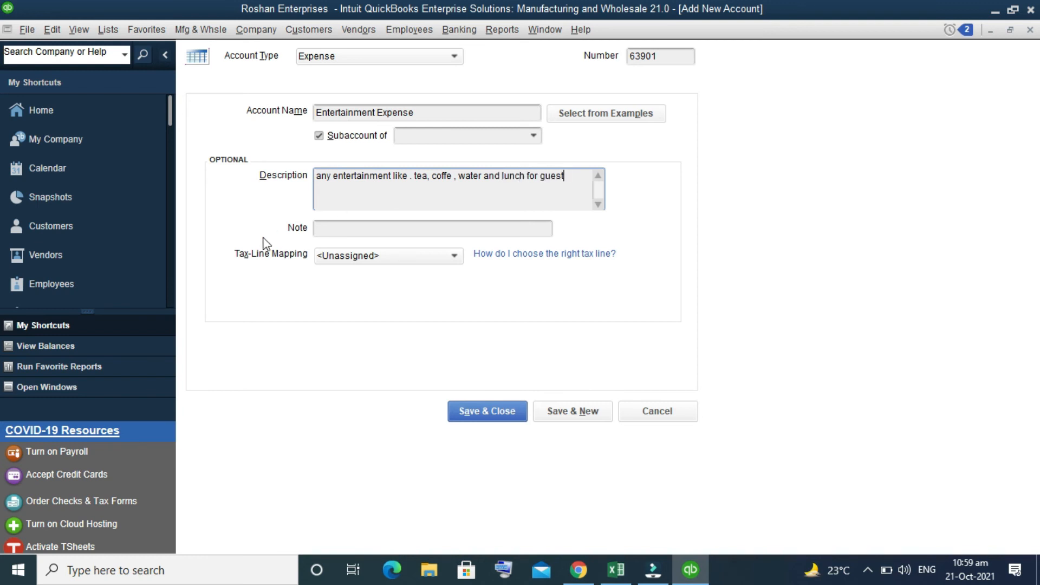
click(486, 412)
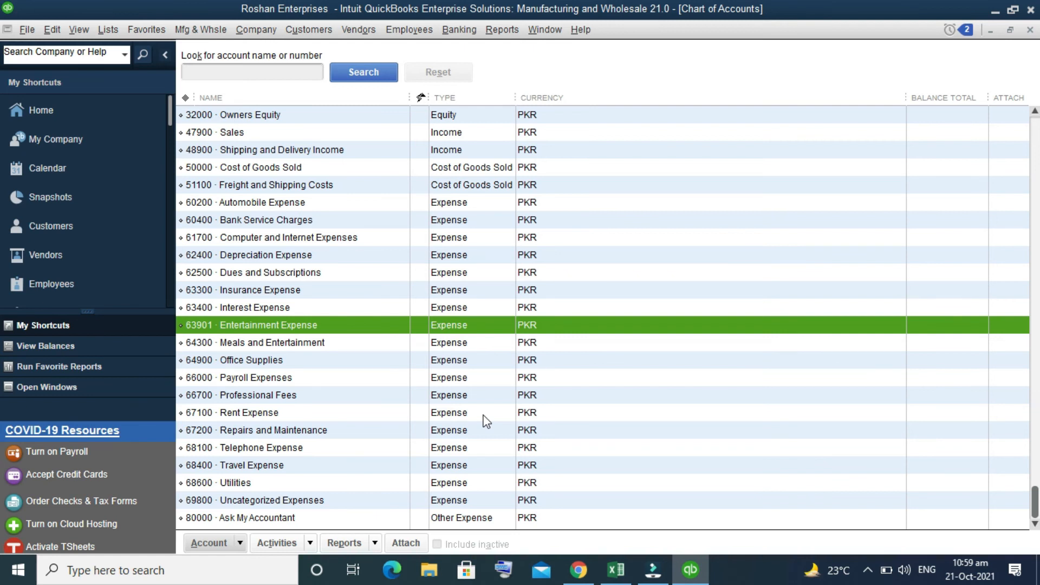
- Edit the Insurance Expense account and rename it Insurance Expense HO, then save and close
click(311, 312)
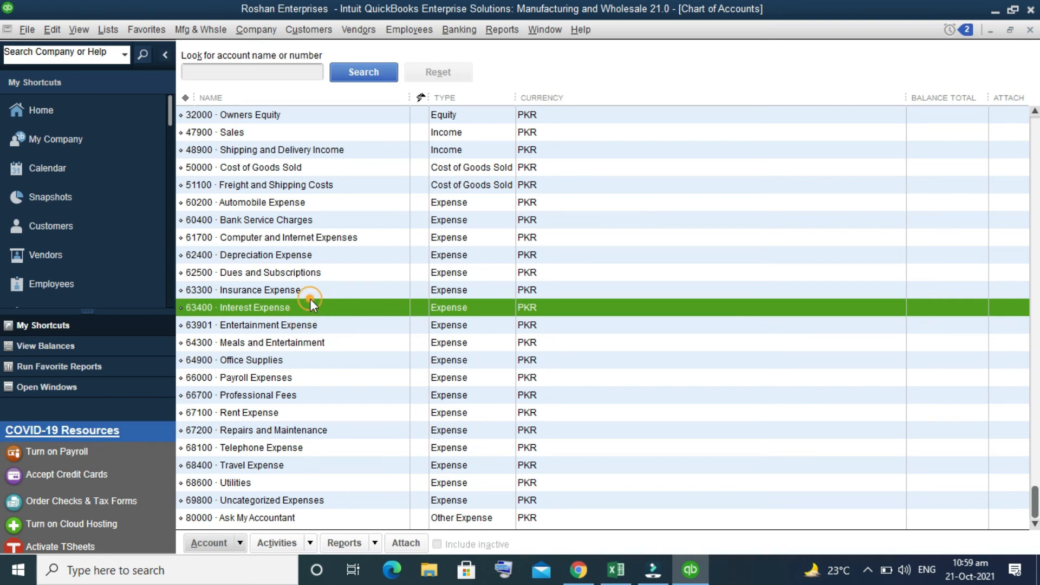
right_click(312, 290)
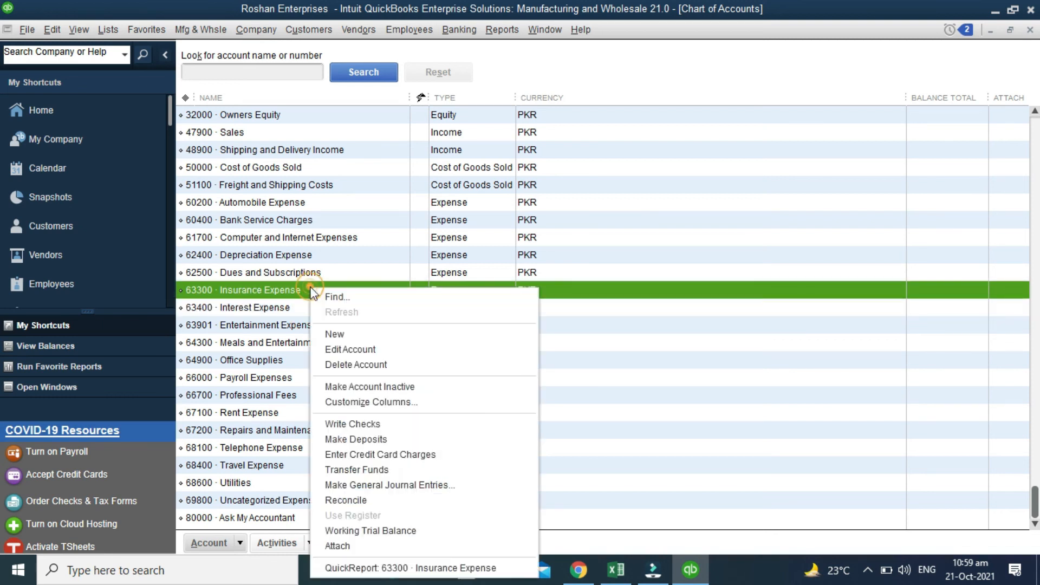
click(353, 348)
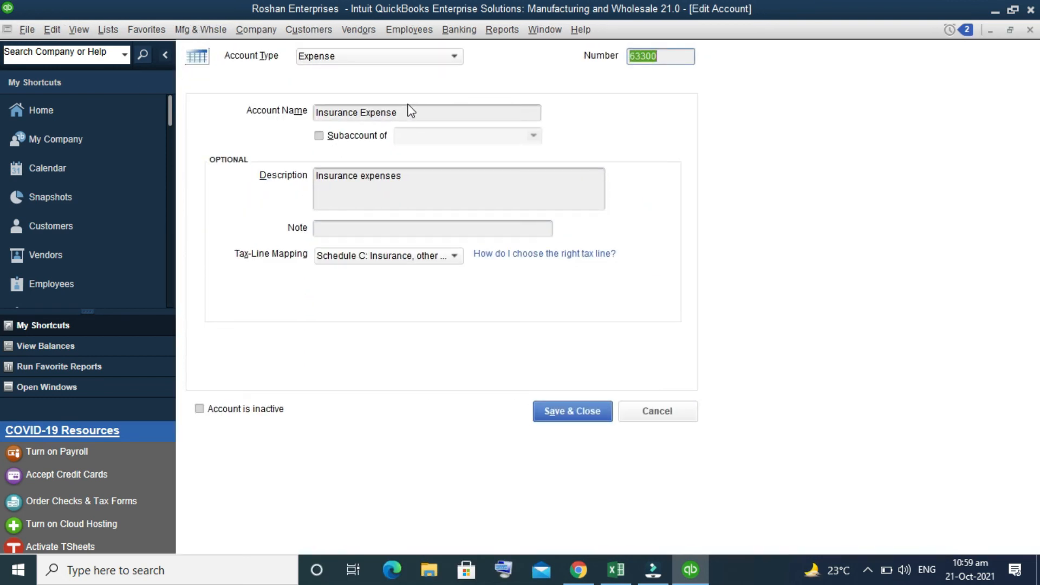
click(413, 112)
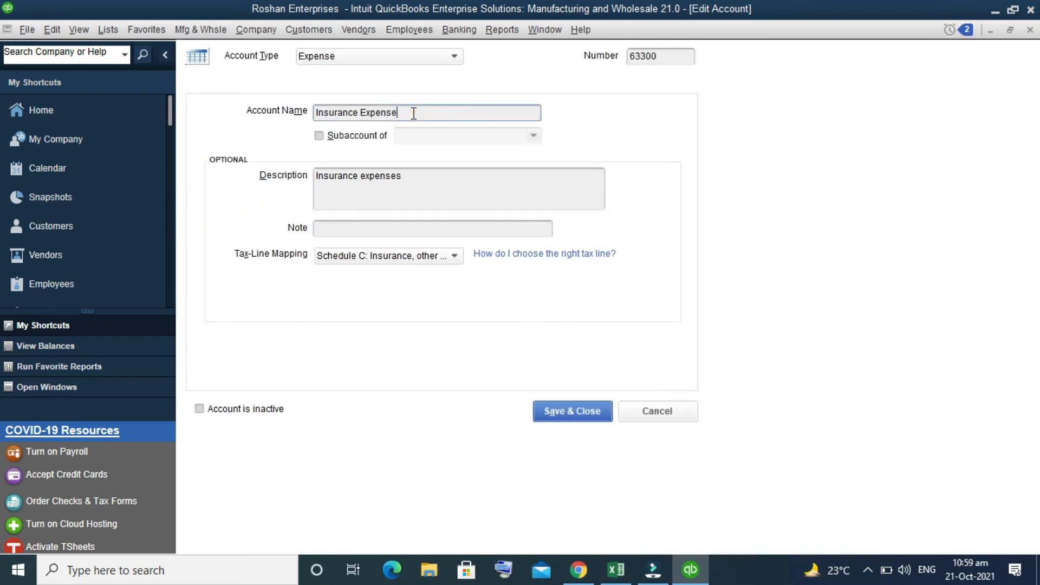
text(HO)
click(570, 415)
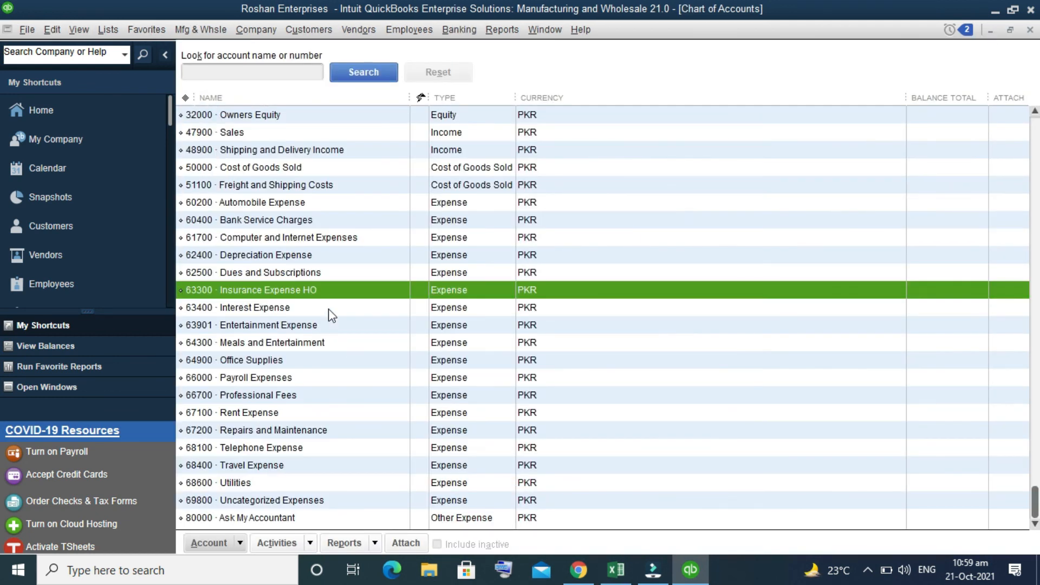
right_click(340, 291)
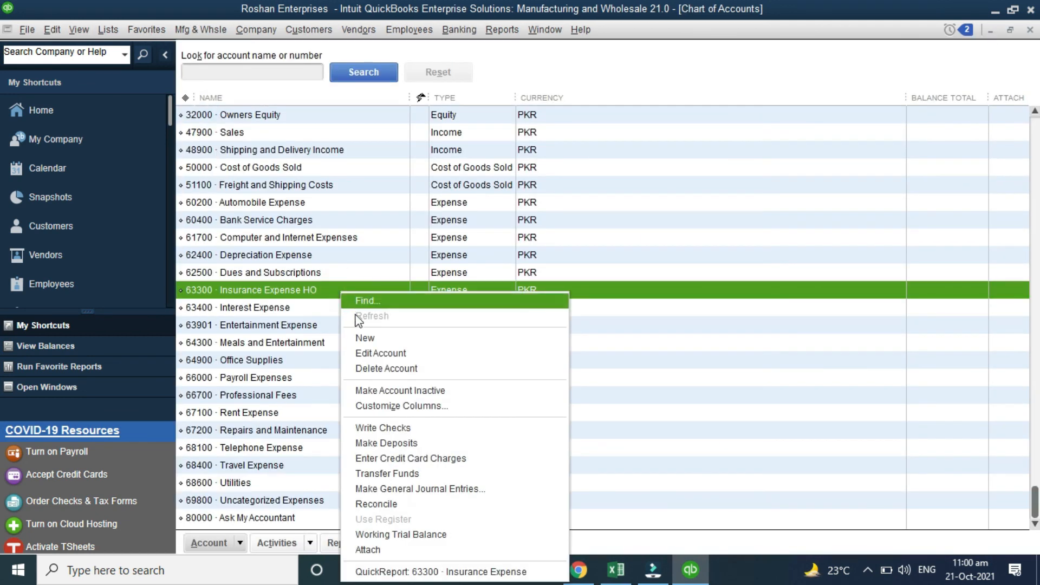
click(381, 369)
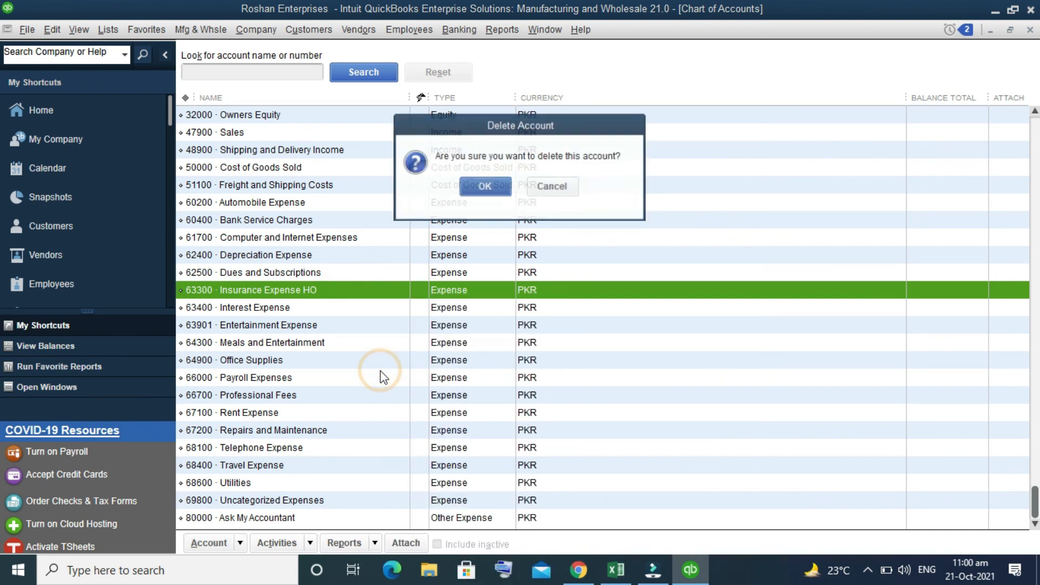
click(547, 188)
- Open Customize Columns for the Chart of Accounts and review the available columns, closing without changes
right_click(359, 301)
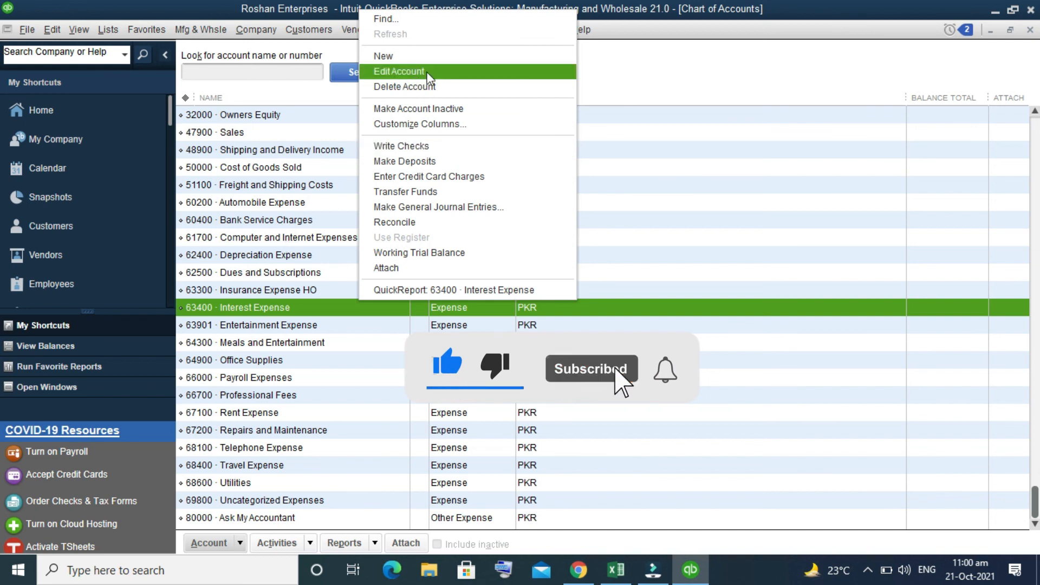
click(433, 122)
click(302, 181)
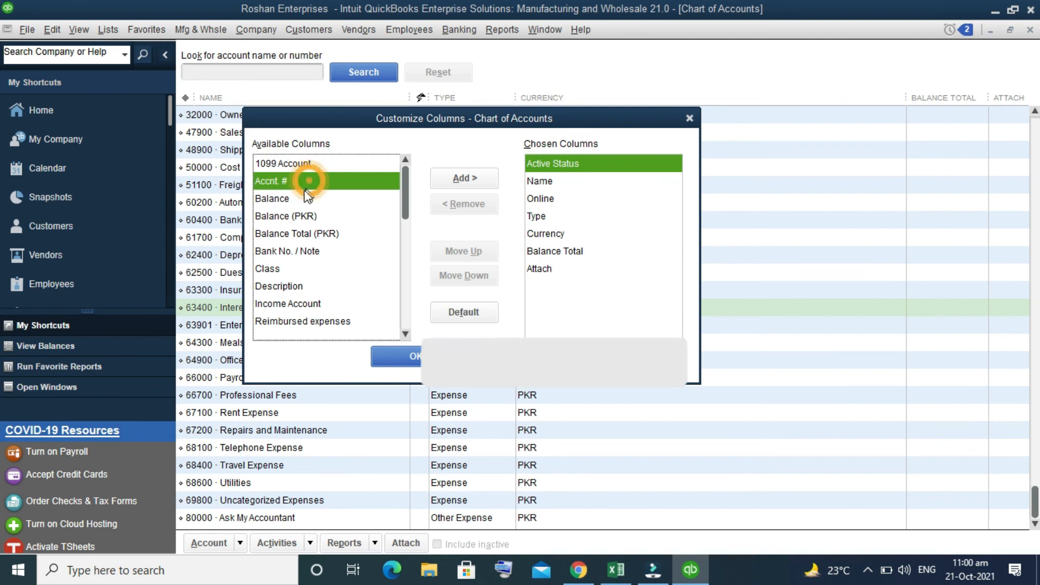
click(302, 199)
click(297, 216)
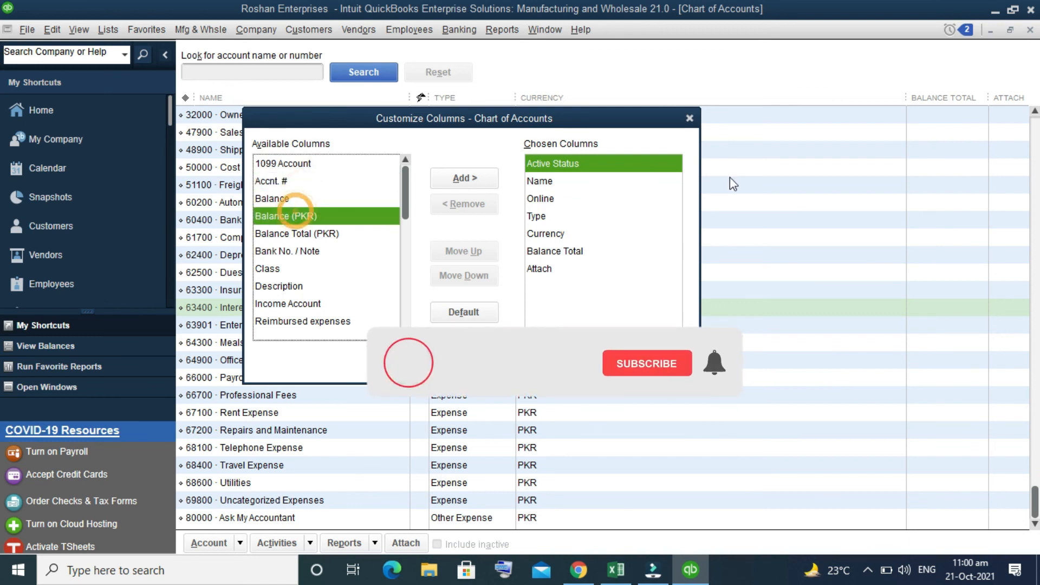
click(690, 119)
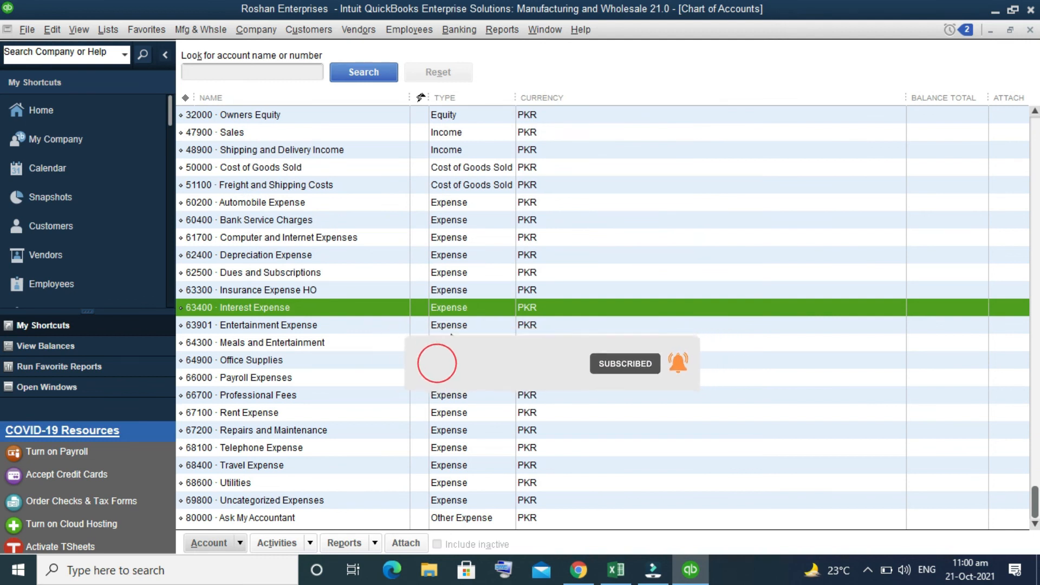